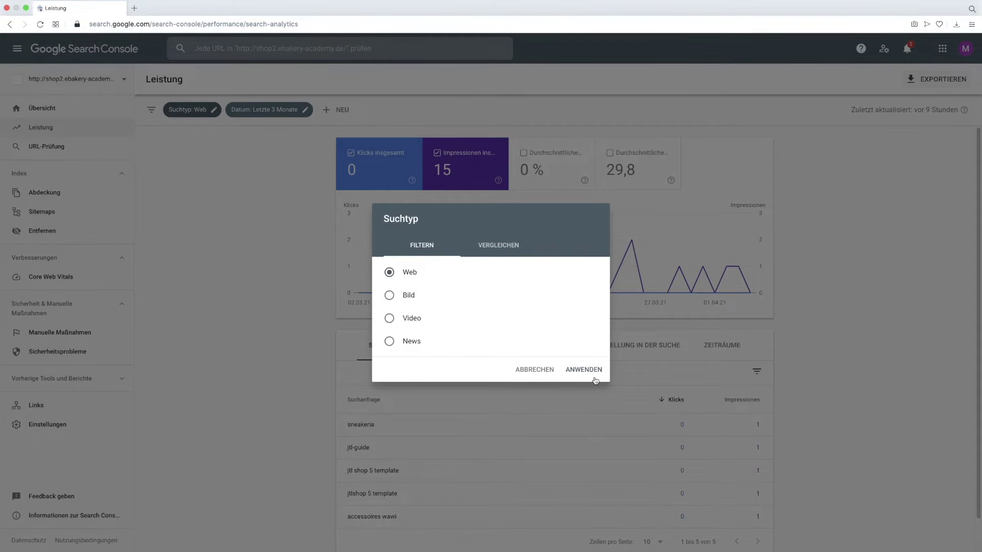
left_click(549, 372)
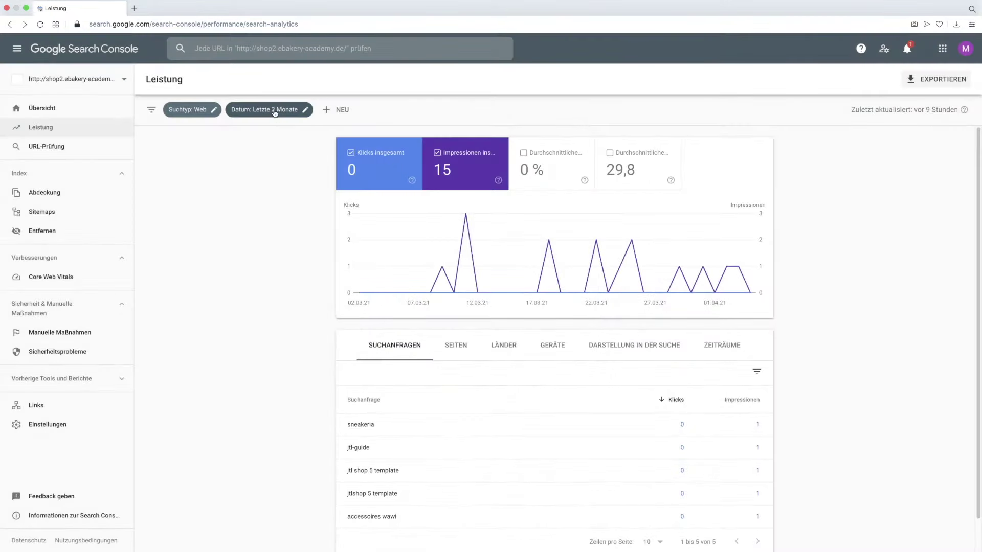
left_click(275, 112)
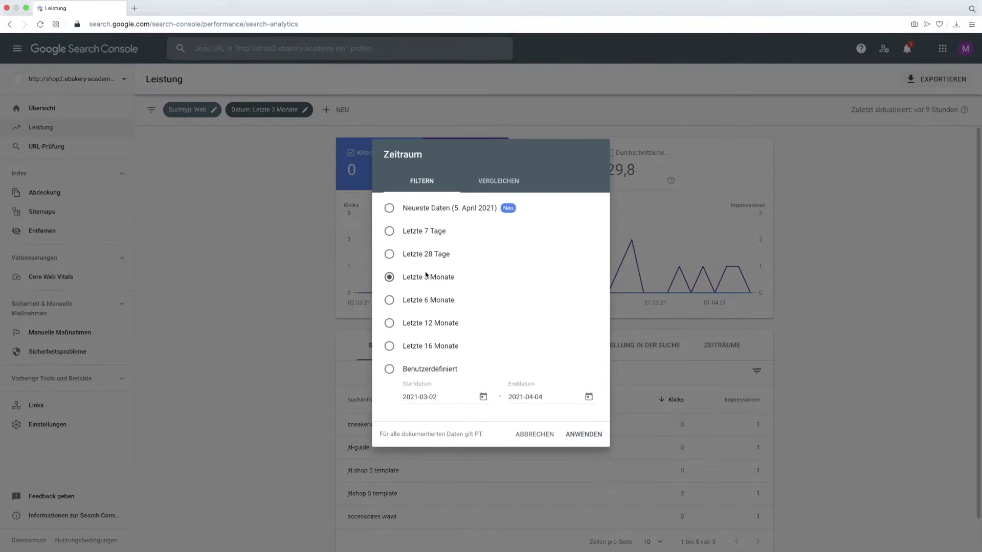
left_click(292, 280)
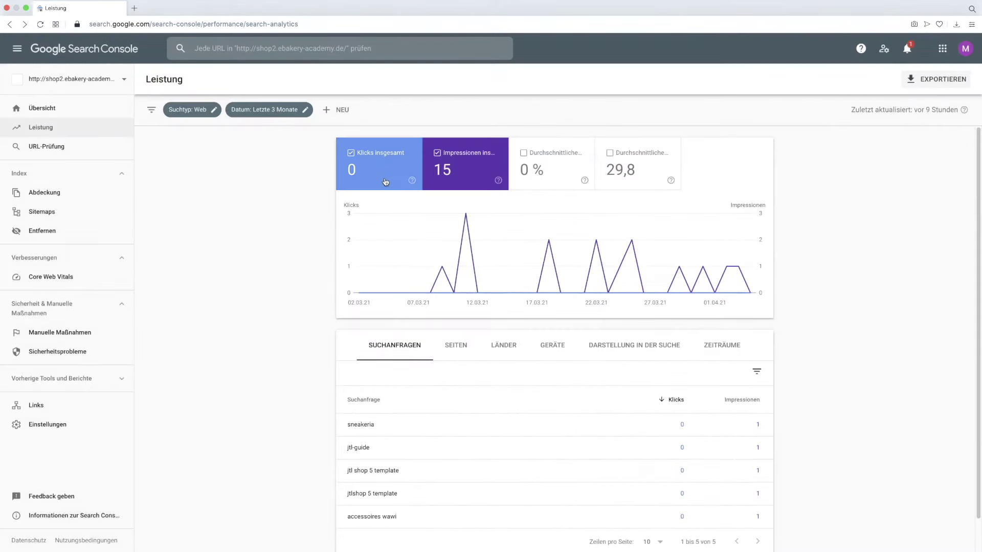
Add the average CTR and average position metrics to the performance chart and table.
left_click(534, 155)
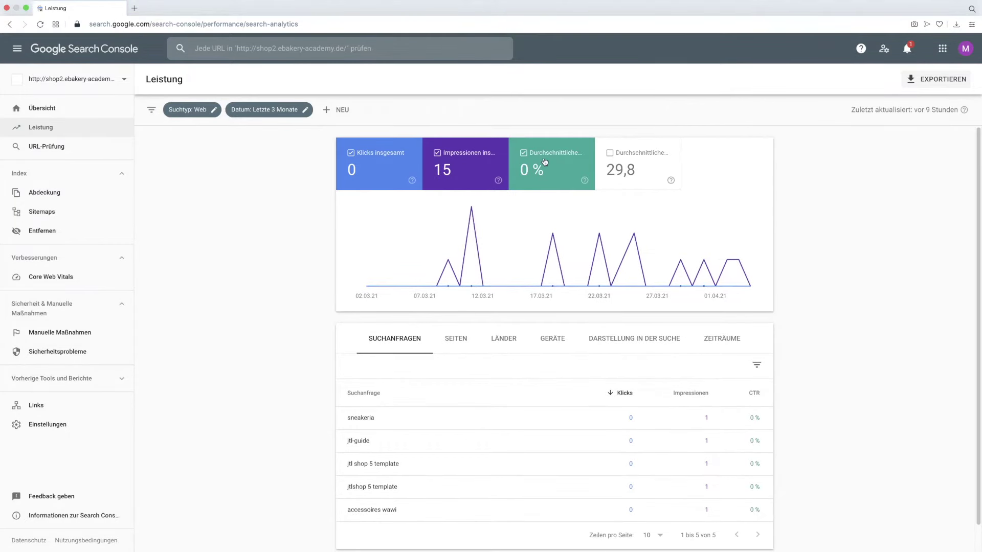
mouse_move(584, 182)
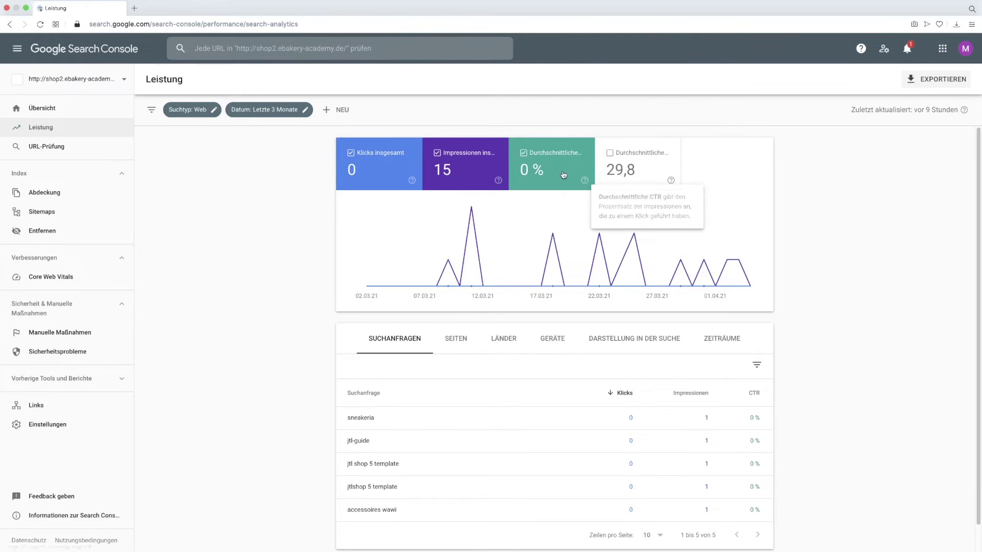
left_click(619, 155)
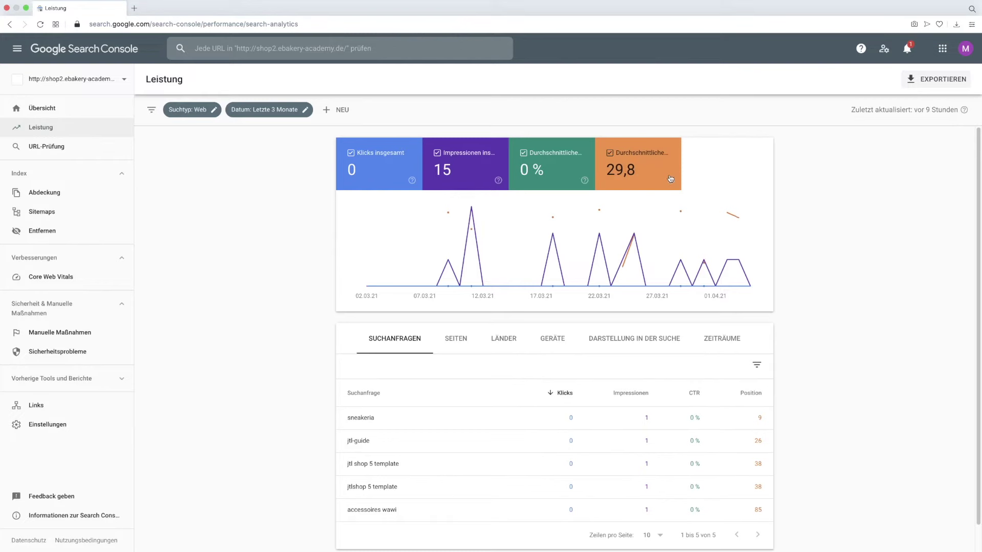
mouse_move(670, 180)
Filter the performance report by the search query "sneakeria".
scroll(461, 382, "down", 2)
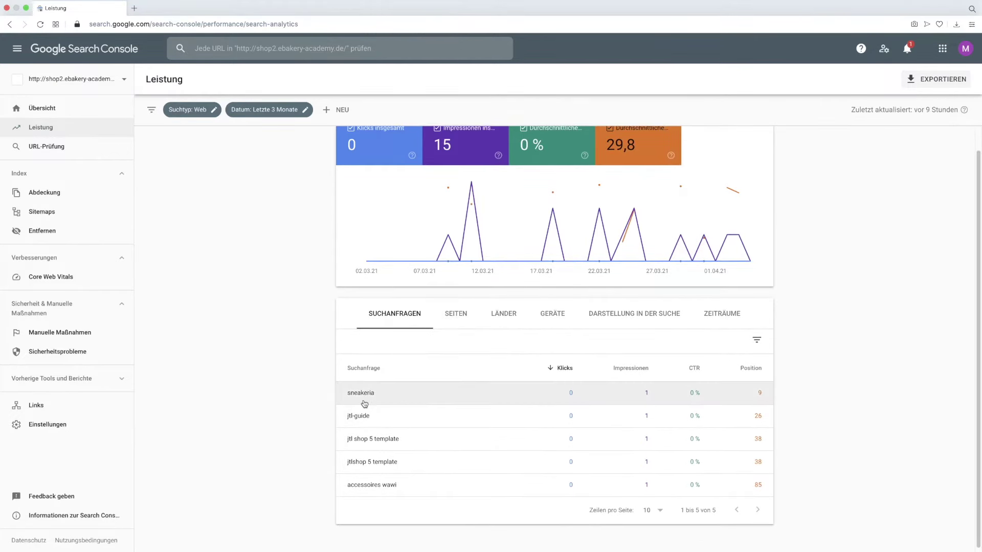
scroll(361, 401, "down", 1)
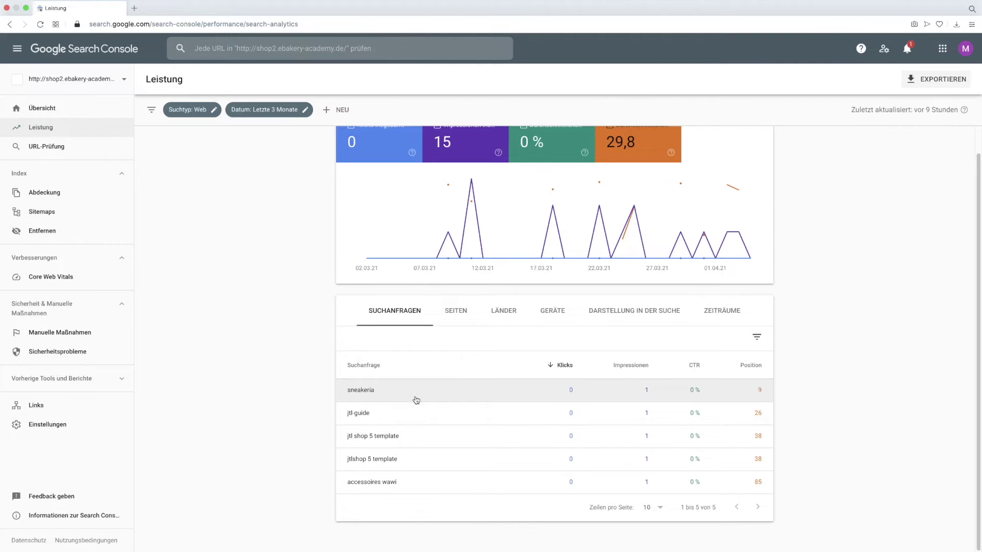
left_click(367, 392)
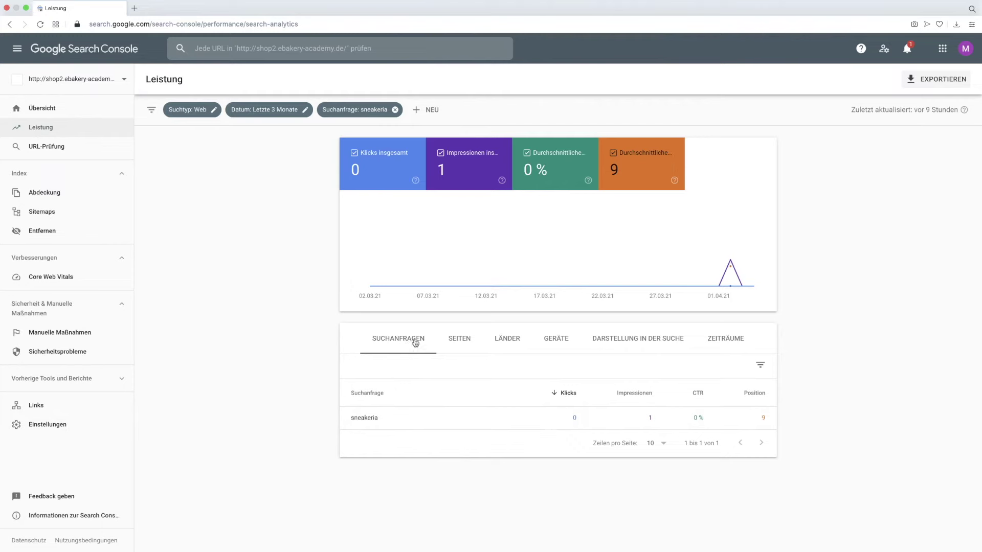
Examine the pages, countries, devices and daily dates behind the "sneakeria" query.
left_click(461, 343)
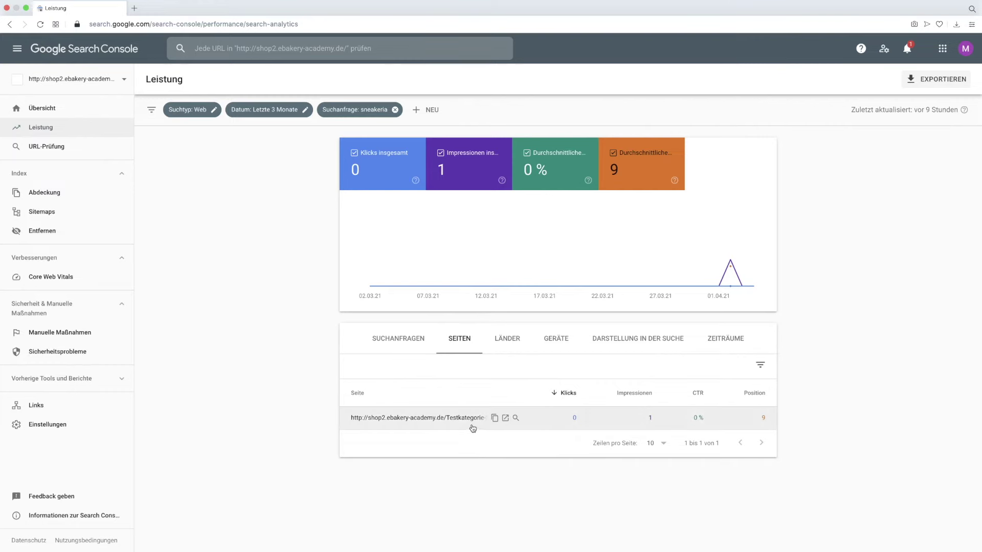
left_click(507, 340)
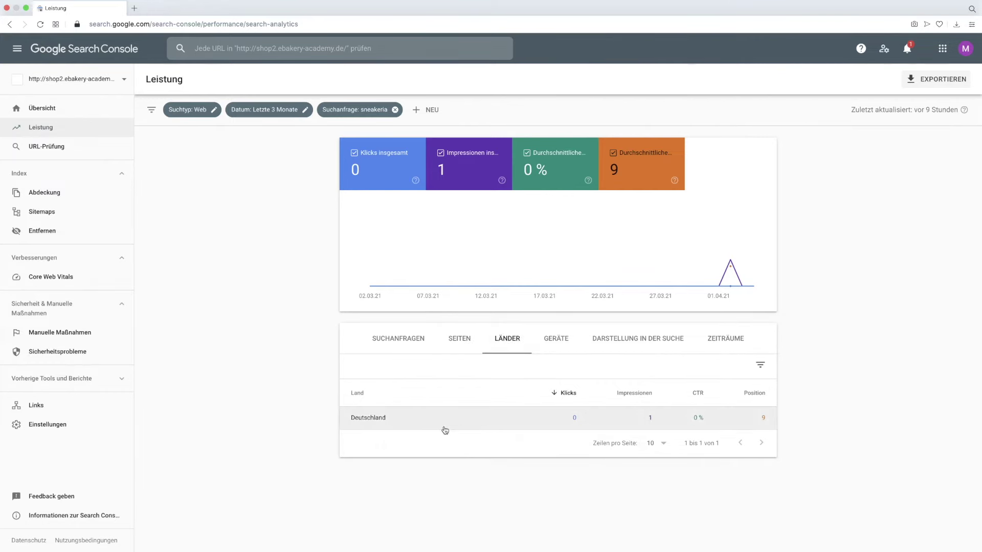
left_click(561, 341)
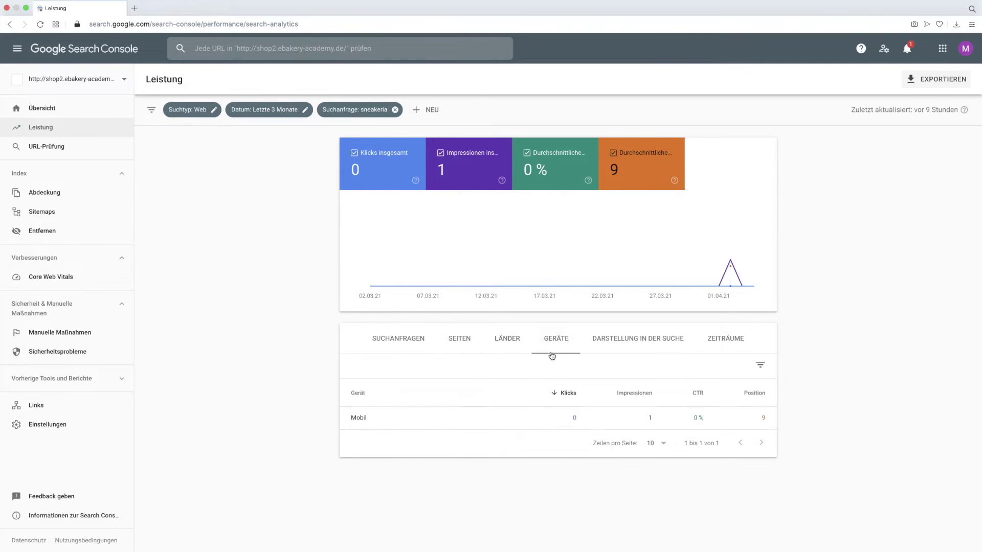
left_click(737, 338)
scroll(648, 419, "down", 1)
scroll(647, 419, "down", 3)
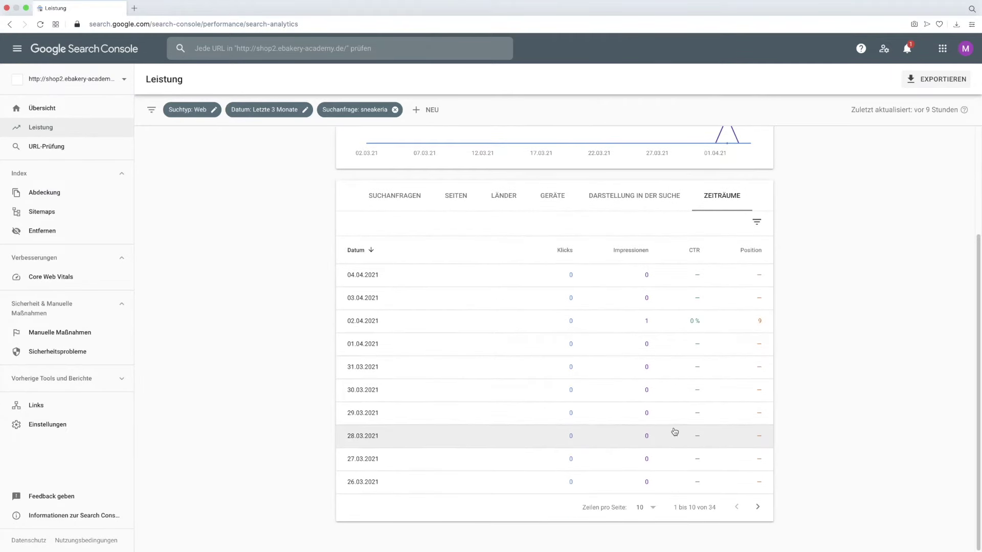
scroll(685, 338, "up", 1)
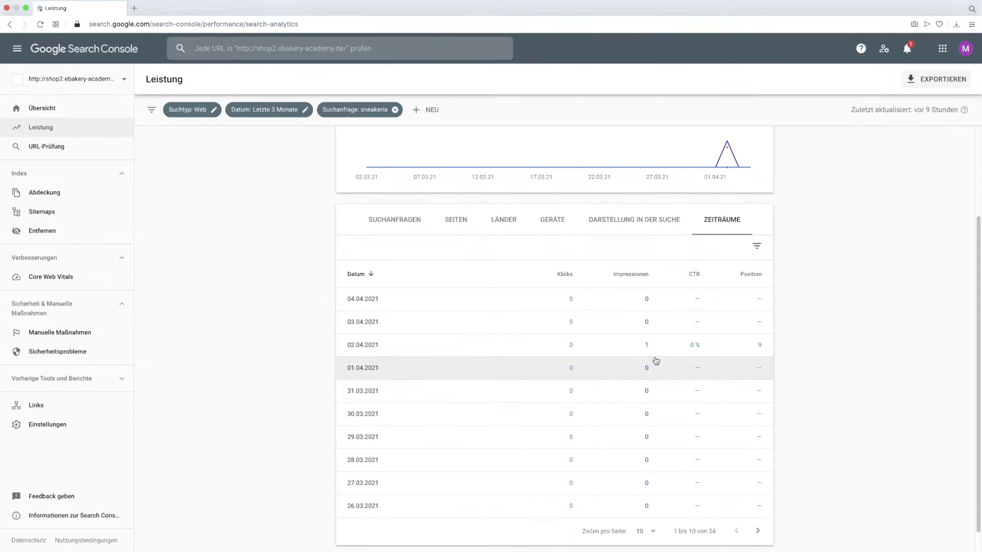
scroll(654, 354, "up", 2)
scroll(655, 353, "up", 2)
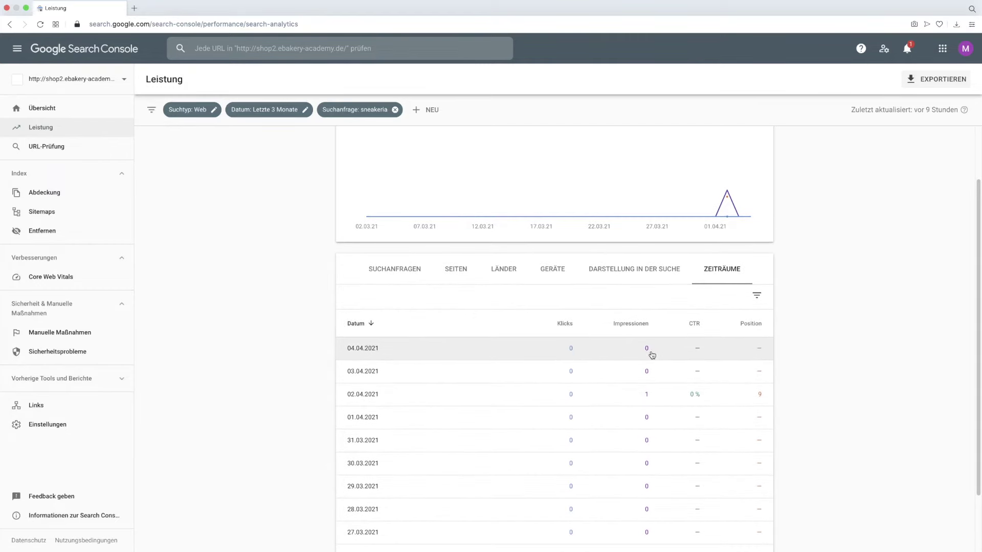
Copy the URL of the page that ranks for "sneakeria" from the pages breakdown in the performance report.
left_click(62, 147)
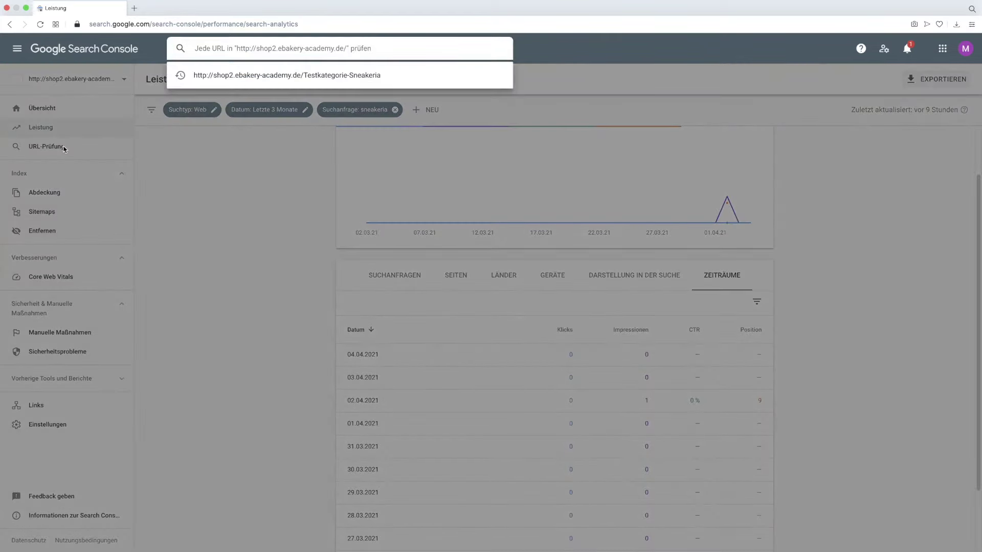
left_click(46, 127)
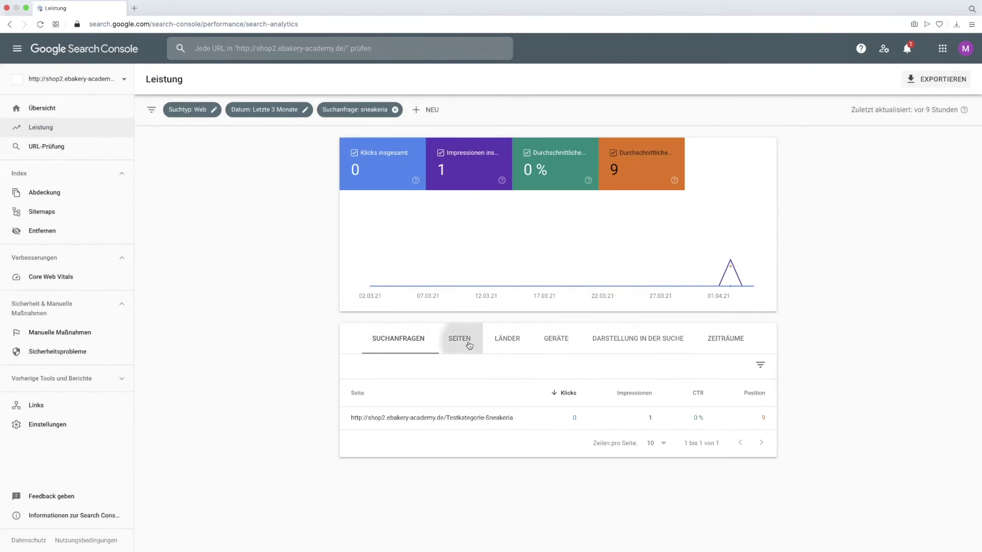
left_click_drag(348, 419, 372, 418)
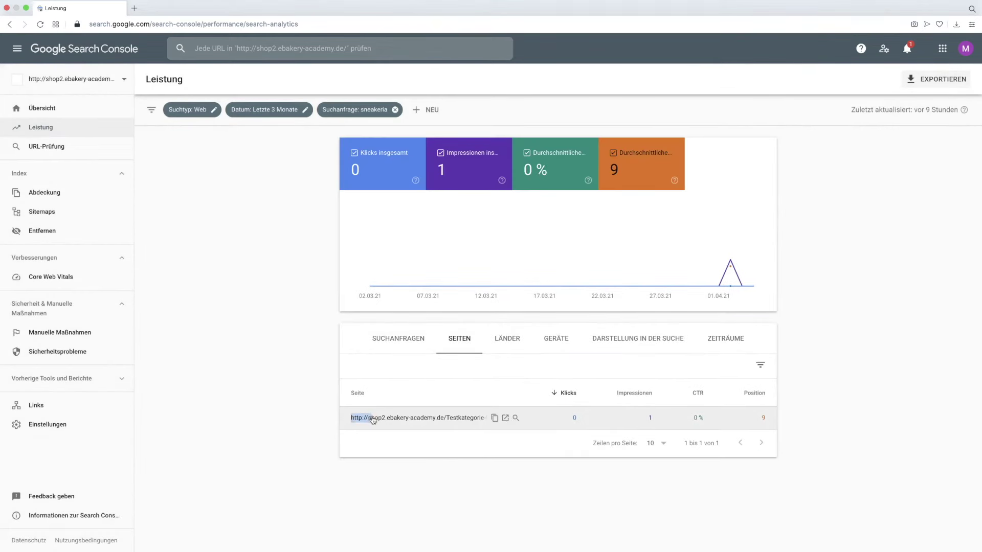
left_click(495, 418)
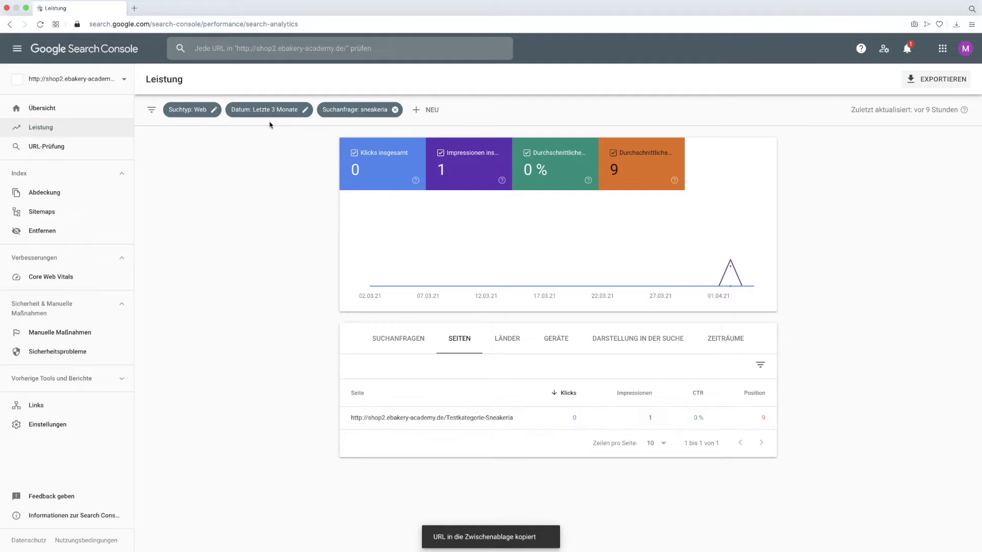
left_click(56, 147)
key("super+v")
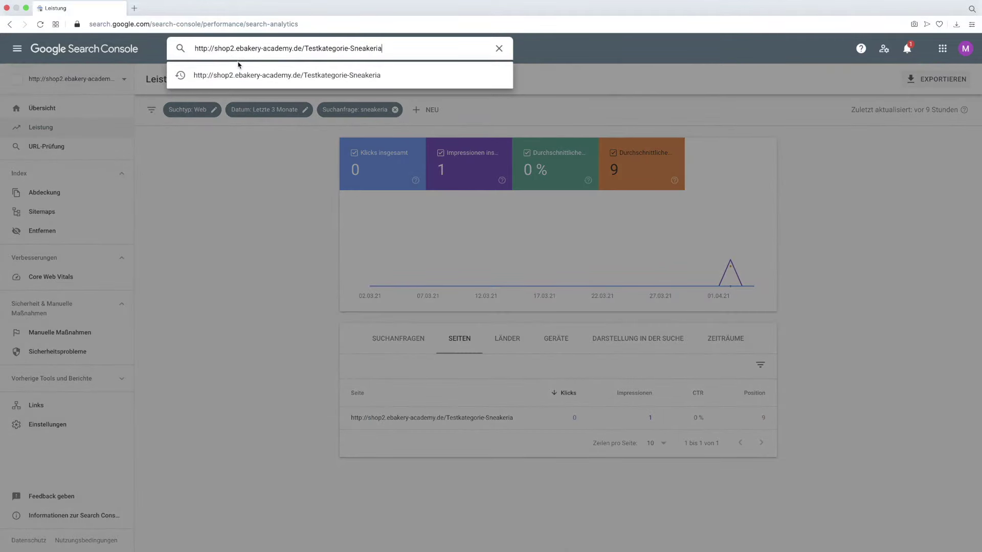
key("Return")
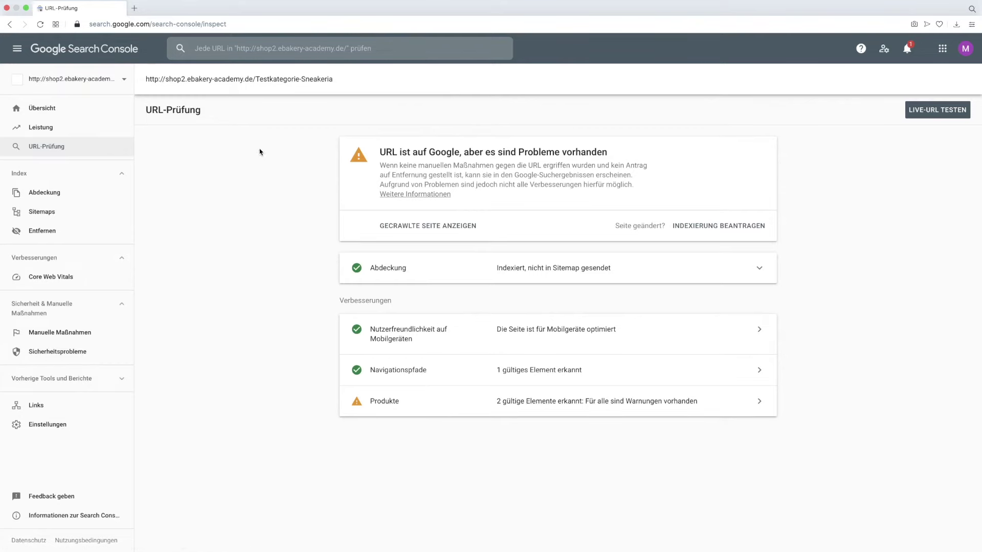
key("ctrl+super+f")
left_click(135, 8)
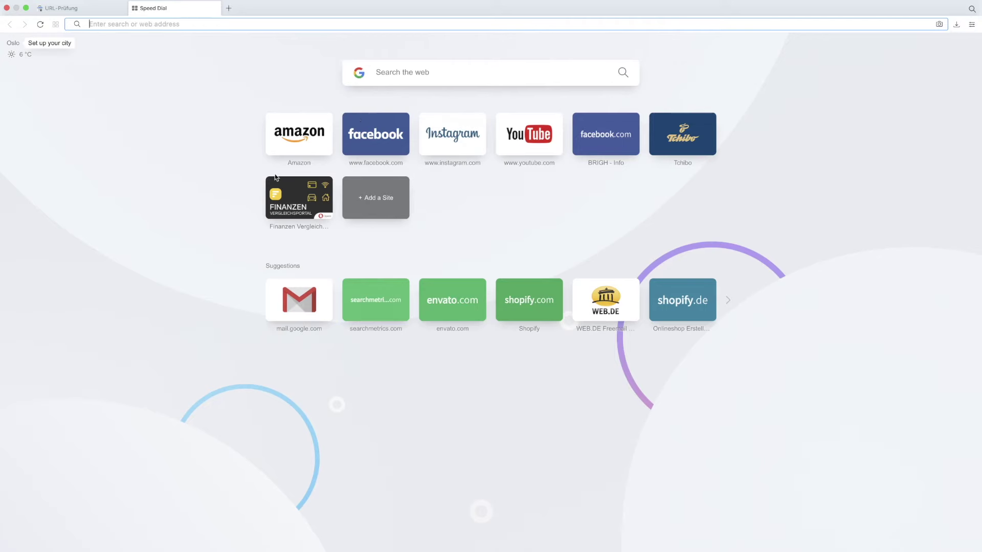
type("goo")
key("Return")
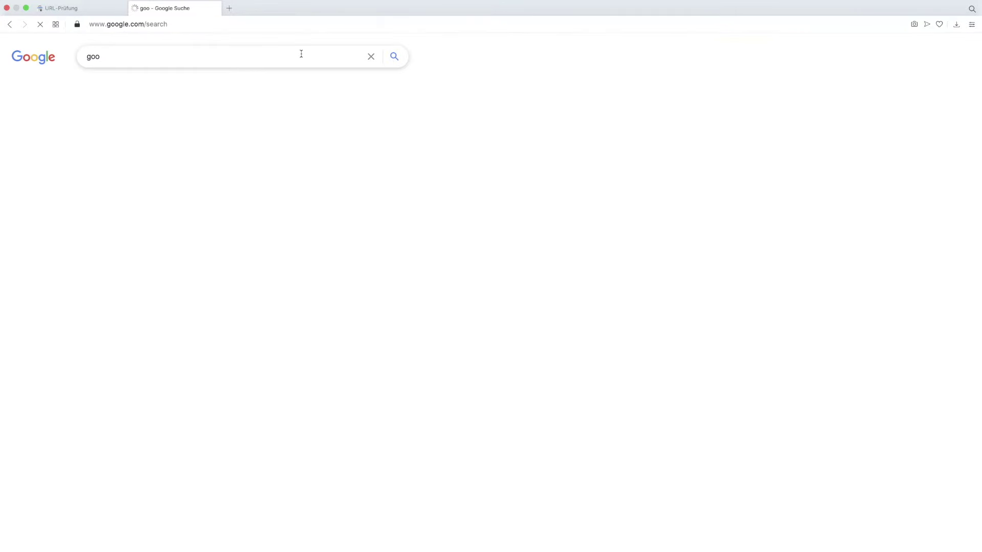
double_click(129, 54)
type("site:")
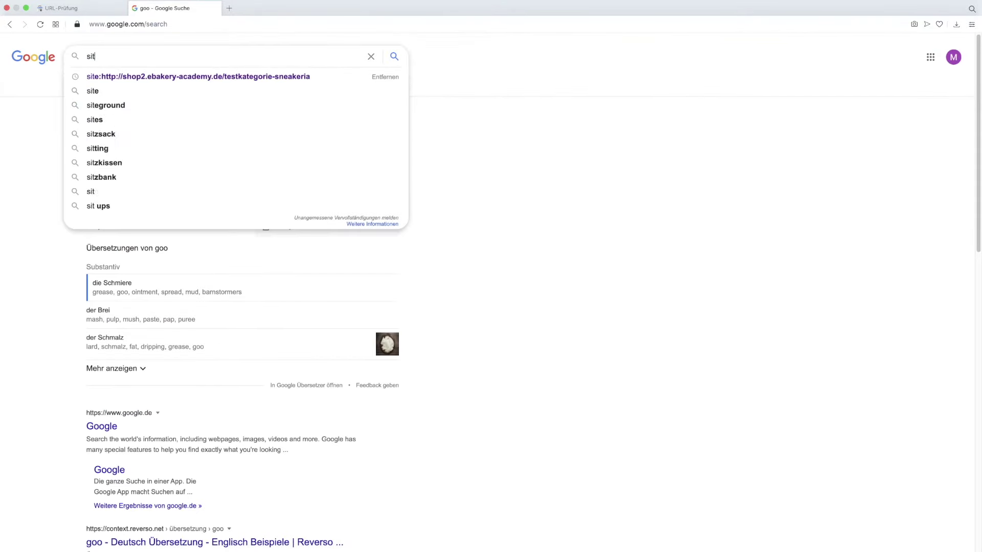
key("super+v")
key("Return")
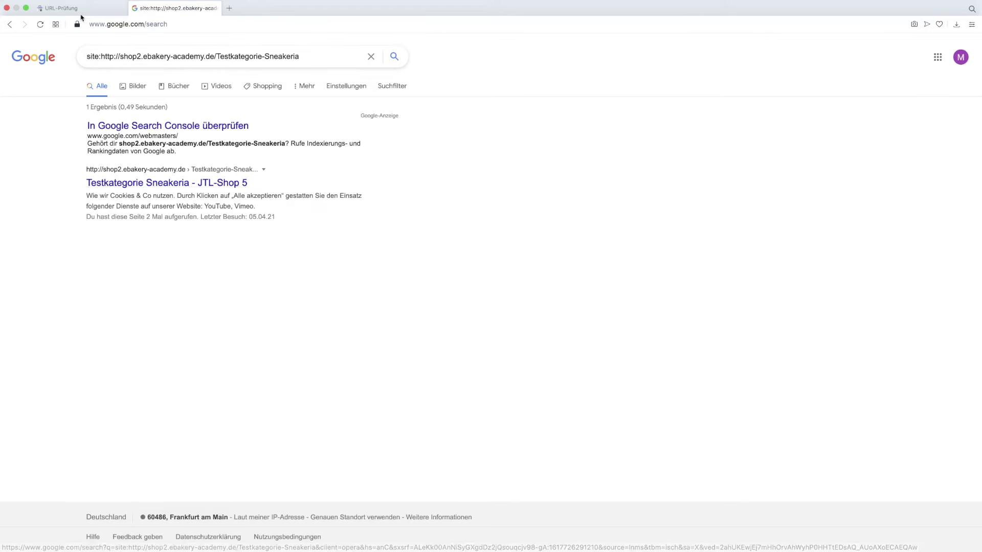
Return to the URL inspection in Search Console and examine the product warnings for Sneaker Weiß.
left_click(69, 8)
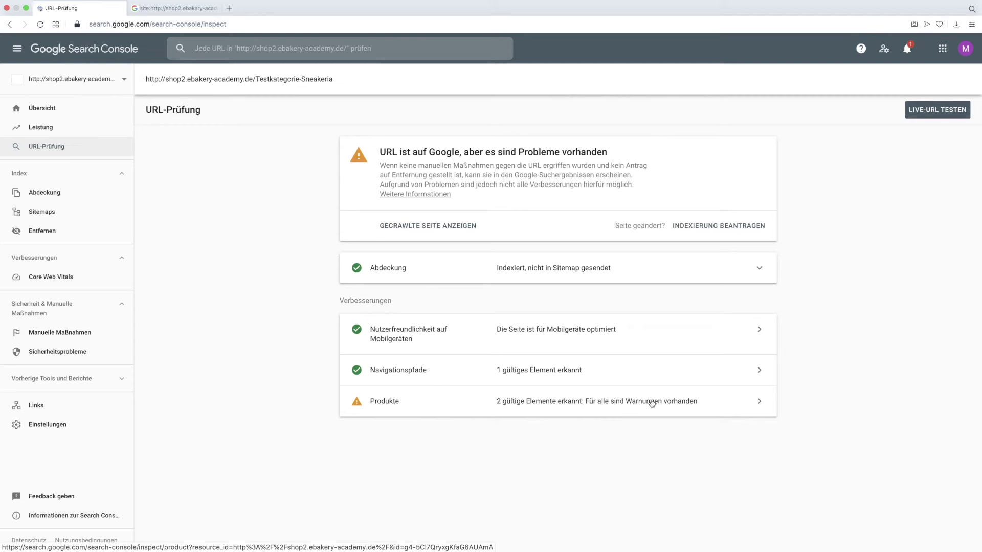
left_click(763, 402)
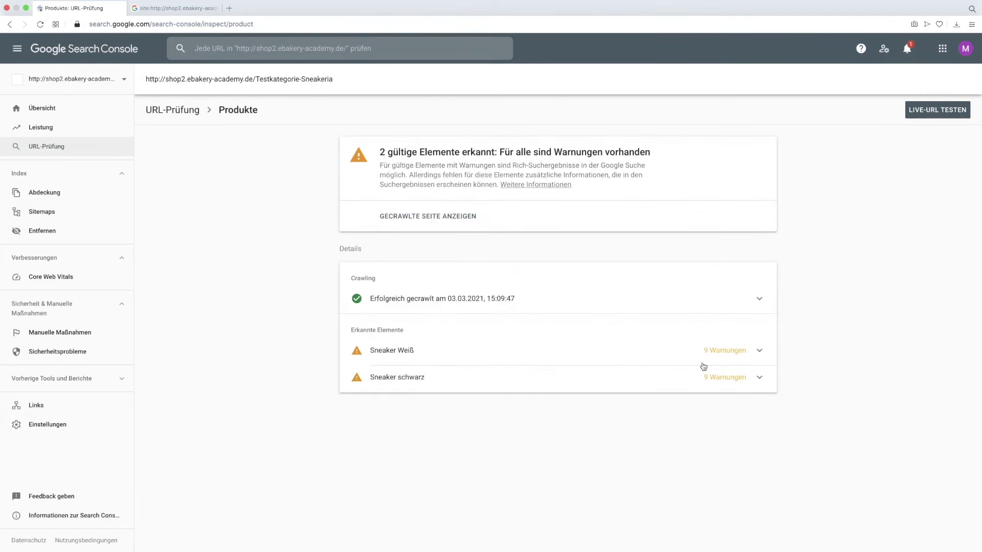
left_click(728, 350)
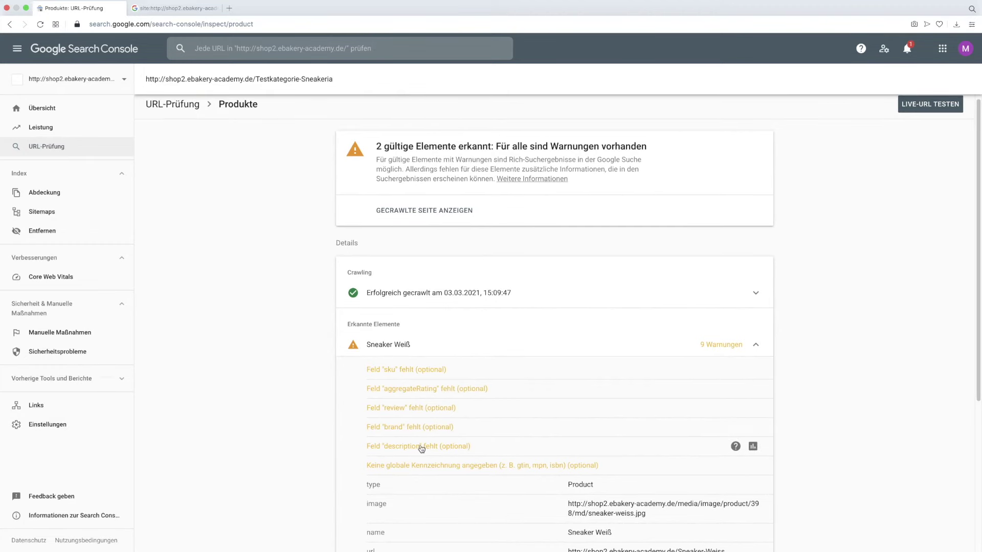
scroll(419, 446, "down", 5)
scroll(431, 446, "up", 5)
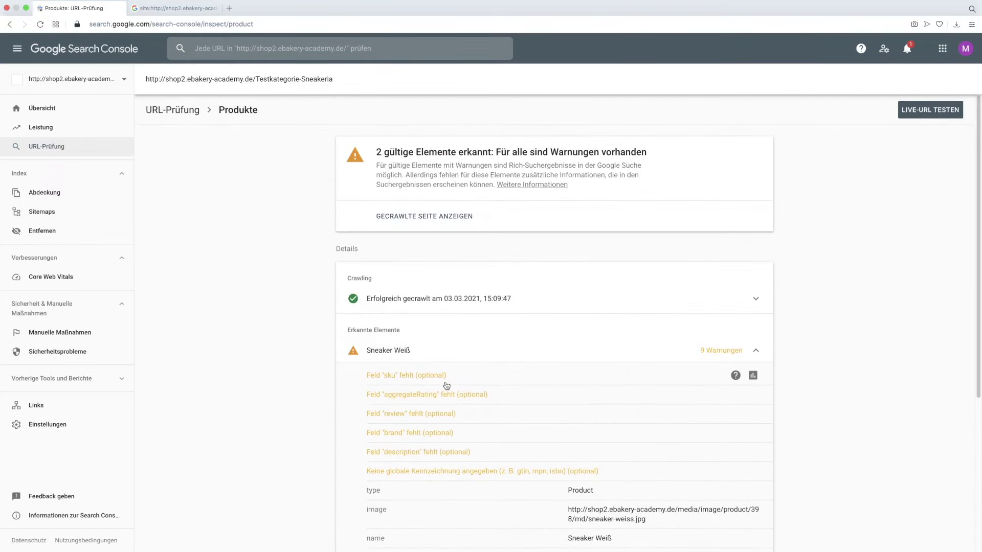
Open the Abdeckung report from the overview and also include excluded pages, valid pages and valid pages with warnings in its chart.
left_click(45, 108)
scroll(550, 254, "down", 1)
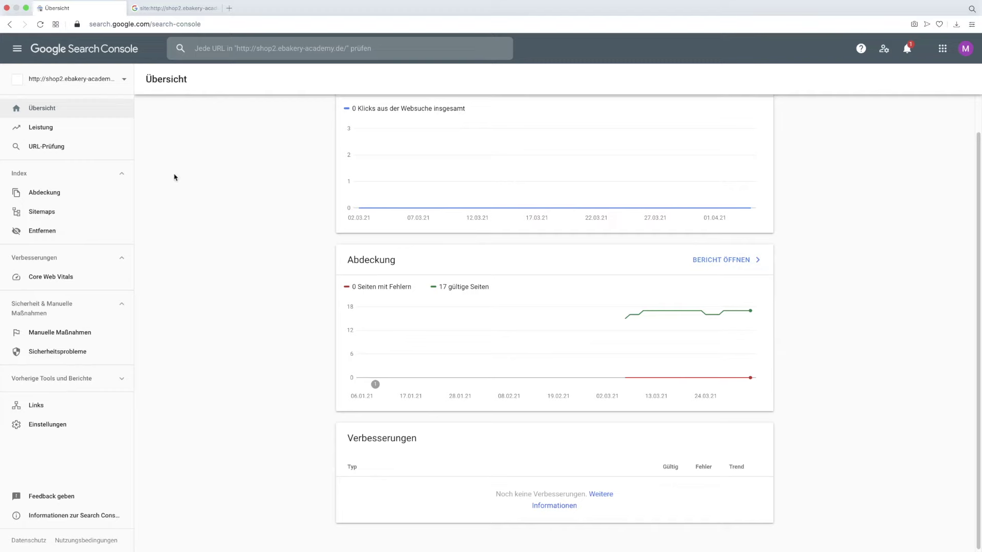
left_click(34, 194)
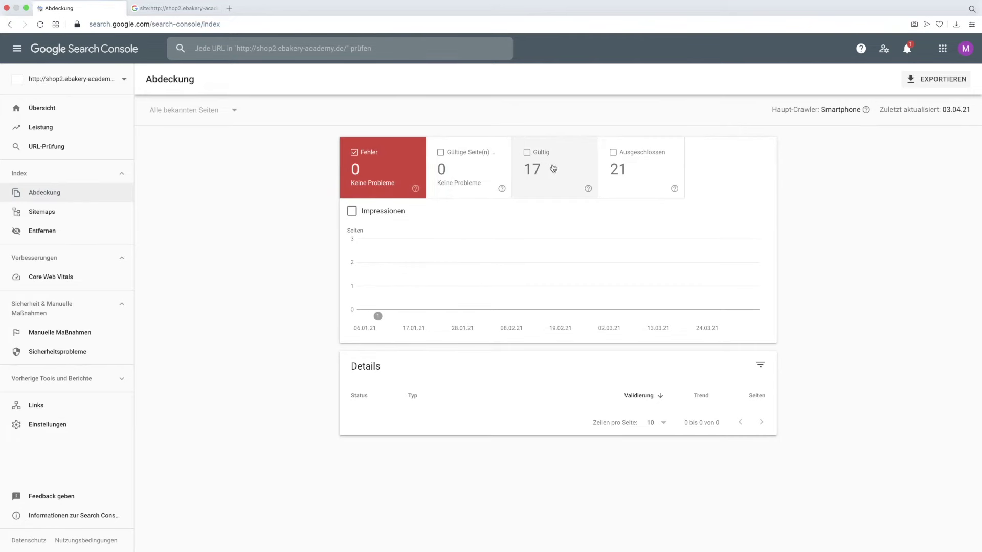
left_click(616, 155)
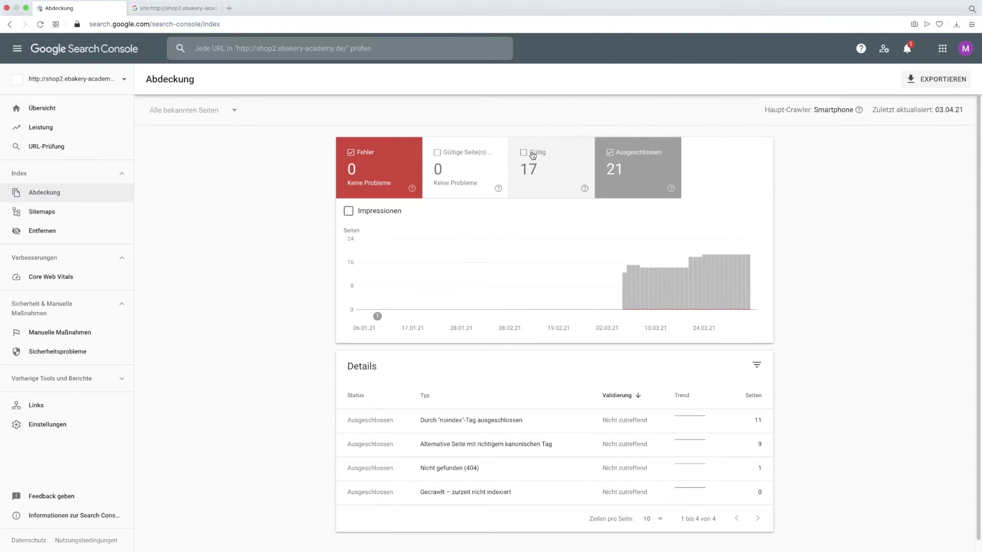
left_click(532, 154)
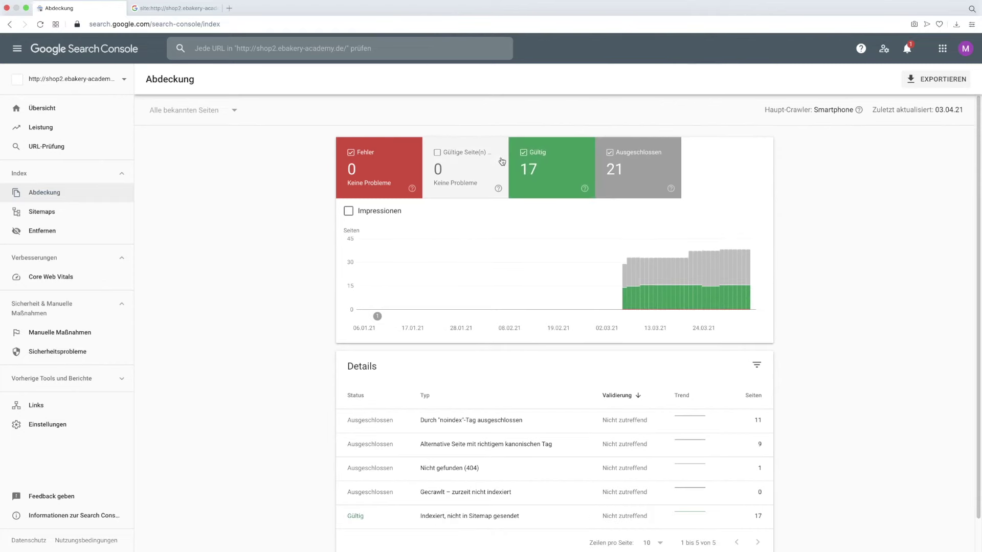
left_click(441, 156)
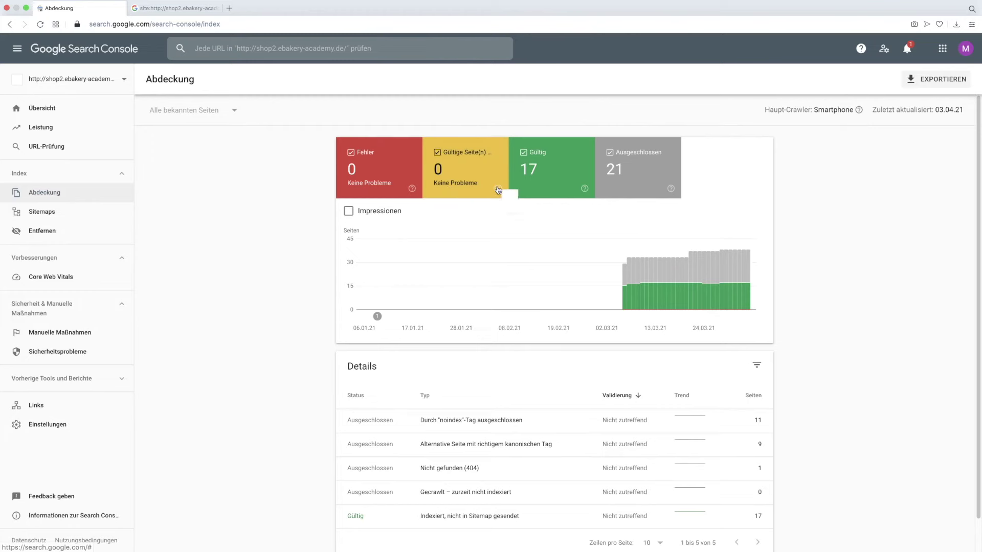
mouse_move(499, 190)
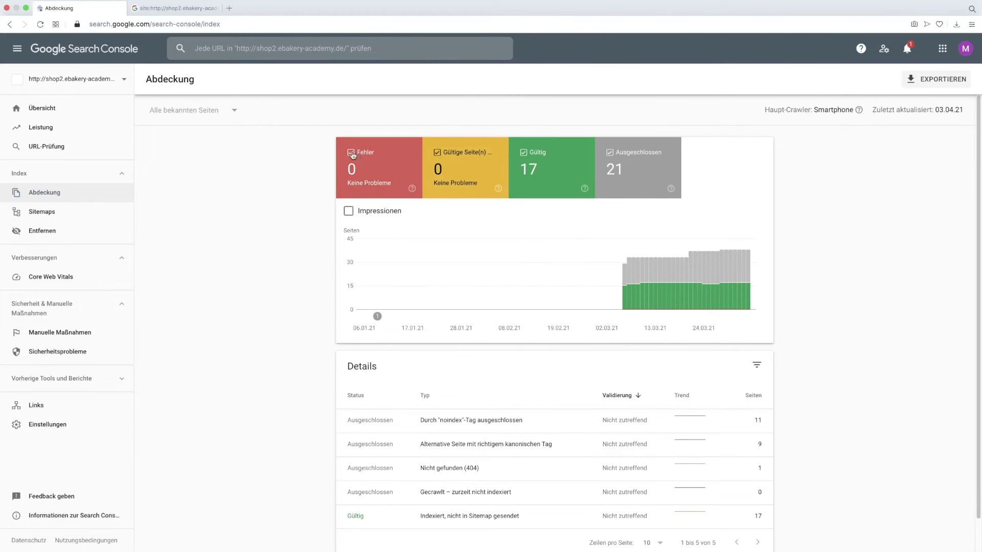
Limit the Abdeckung chart to valid pages and examine the example URLs under "Indexiert, nicht in Sitemap gesendet".
mouse_move(412, 189)
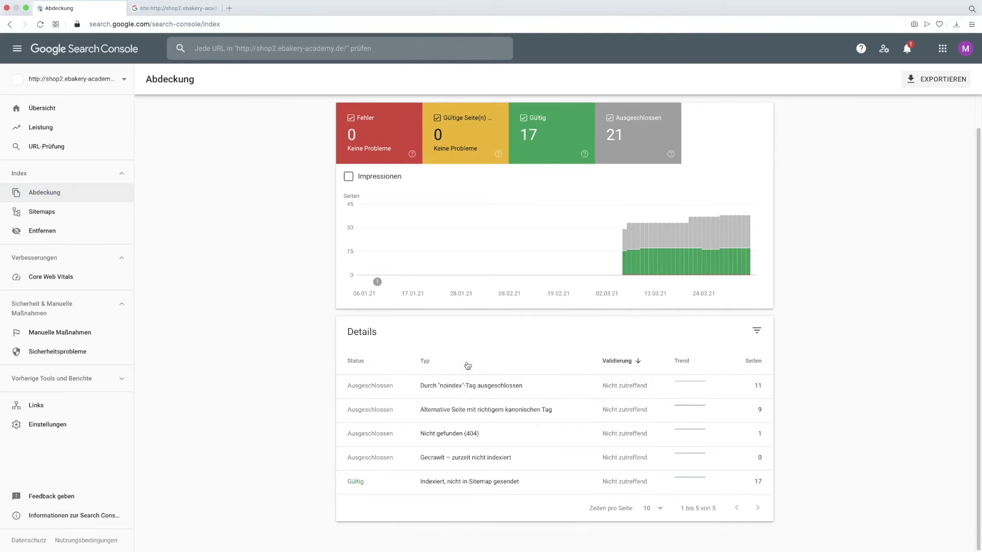
left_click(532, 151)
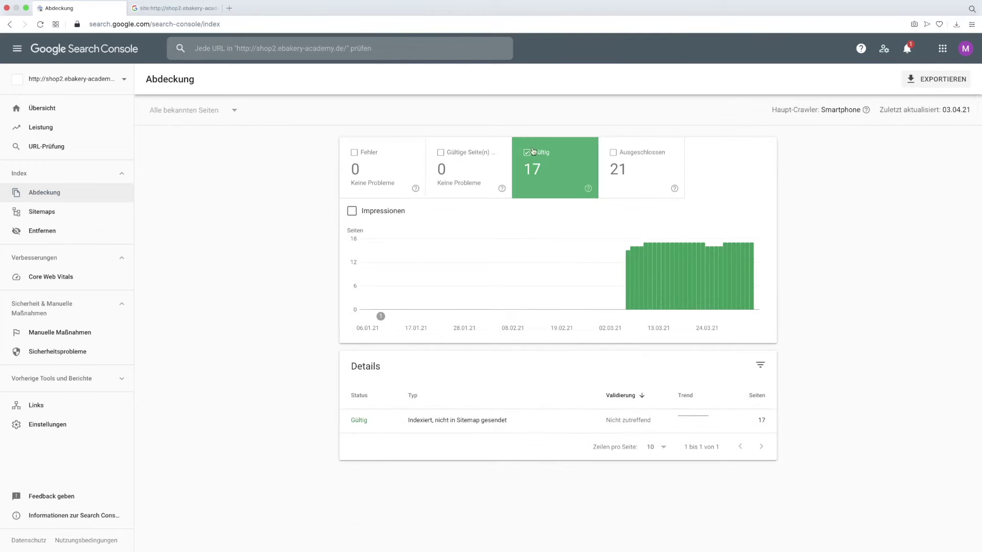
left_click(444, 428)
scroll(505, 433, "down", 3)
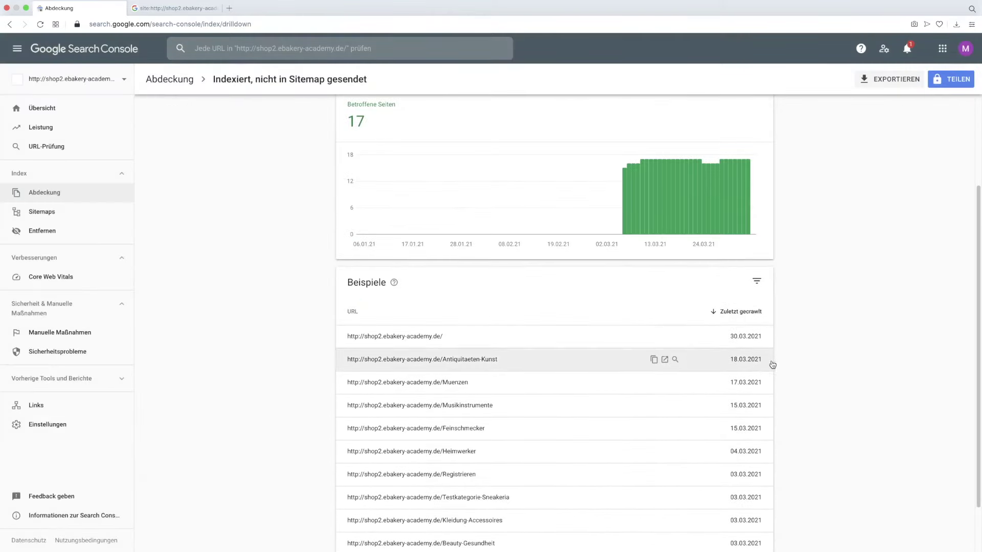
Return to the Abdeckung overview and examine the example URLs of the pages excluded by the "noindex" tag.
key("alt+Left")
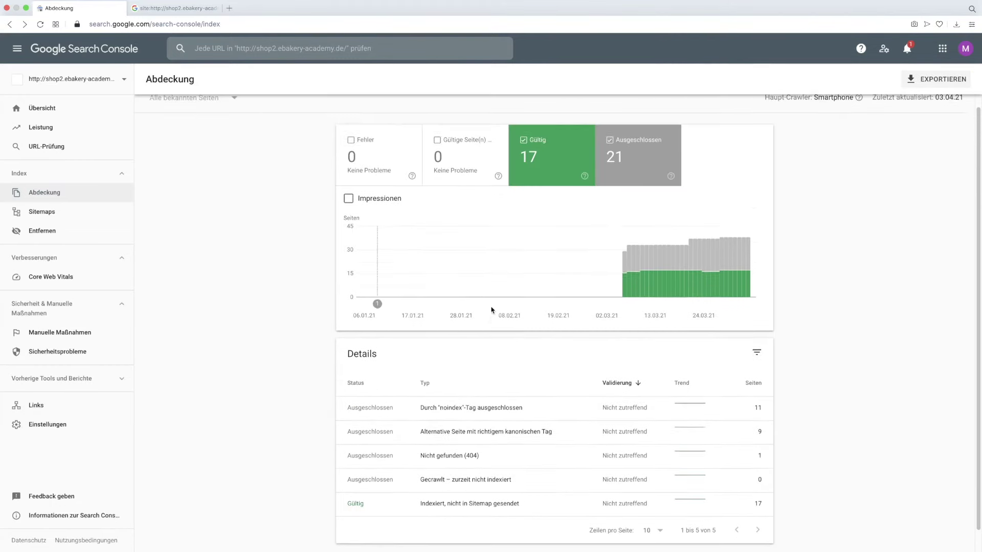
scroll(476, 358, "down", 1)
left_click(461, 399)
scroll(474, 389, "down", 3)
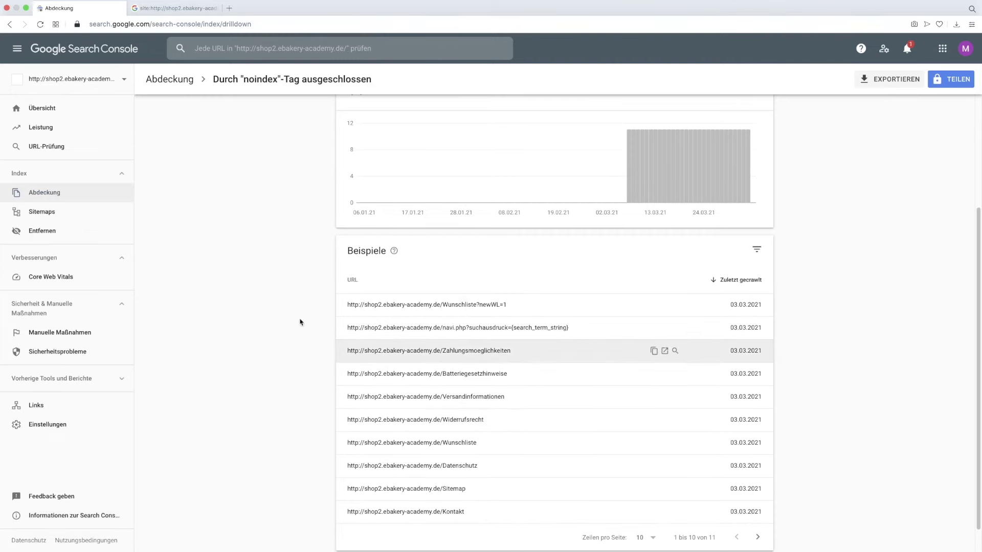
Review the Sitemaps page with its section for adding a new sitemap, and view the submitted requests under Entfernen.
left_click(56, 216)
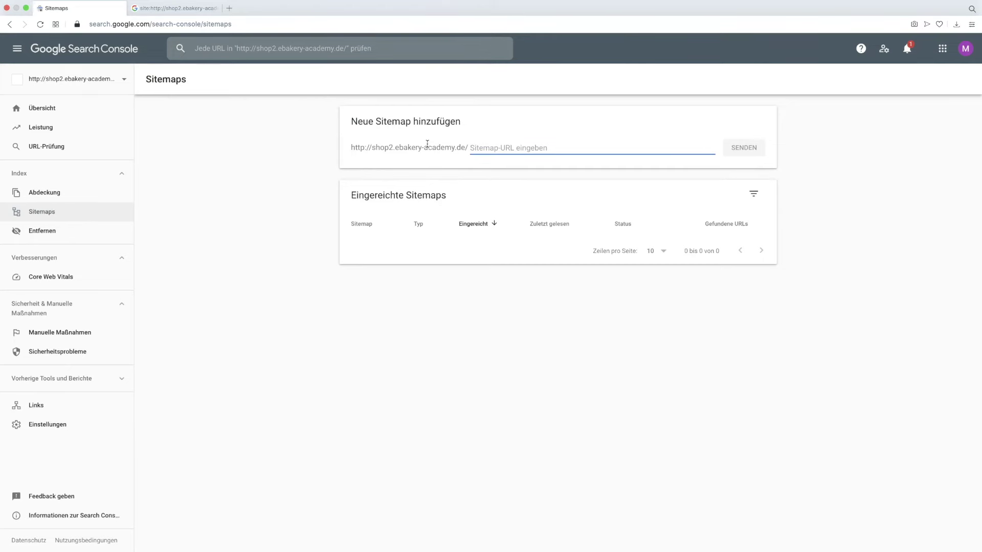
left_click_drag(376, 121, 408, 123)
left_click(53, 229)
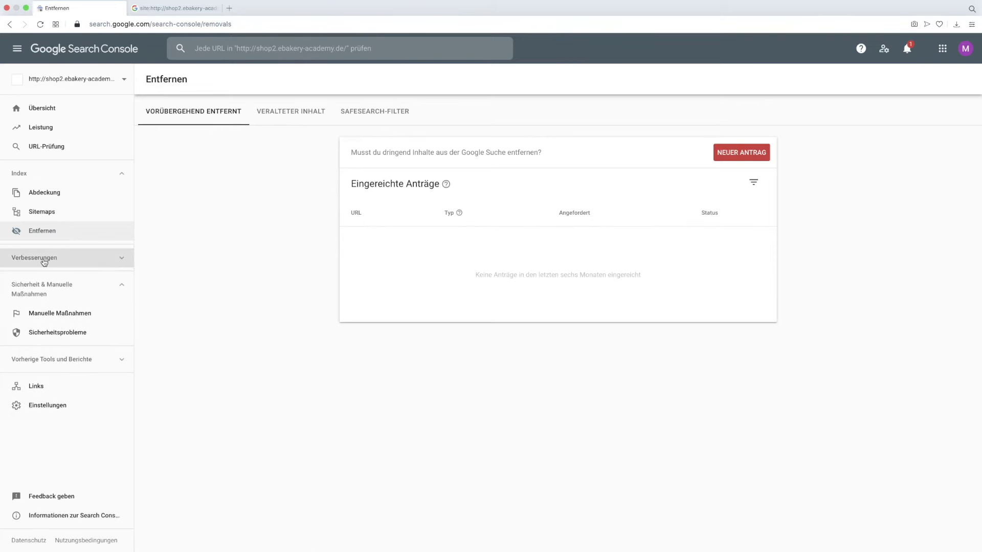
Open the Core Web Vitals report, start the PageSpeed Insights test from its Computer section, and return to Search Console.
left_click(49, 276)
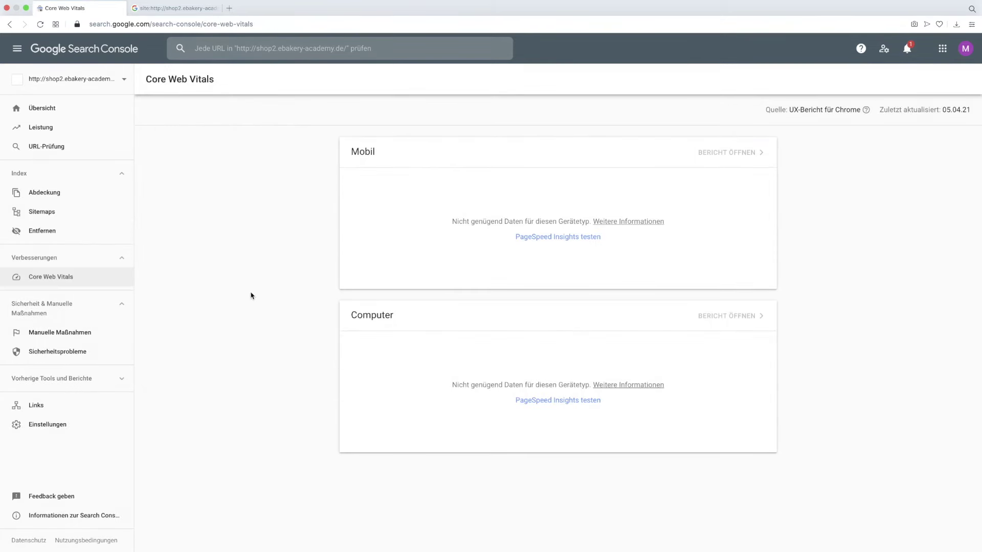
left_click(556, 400)
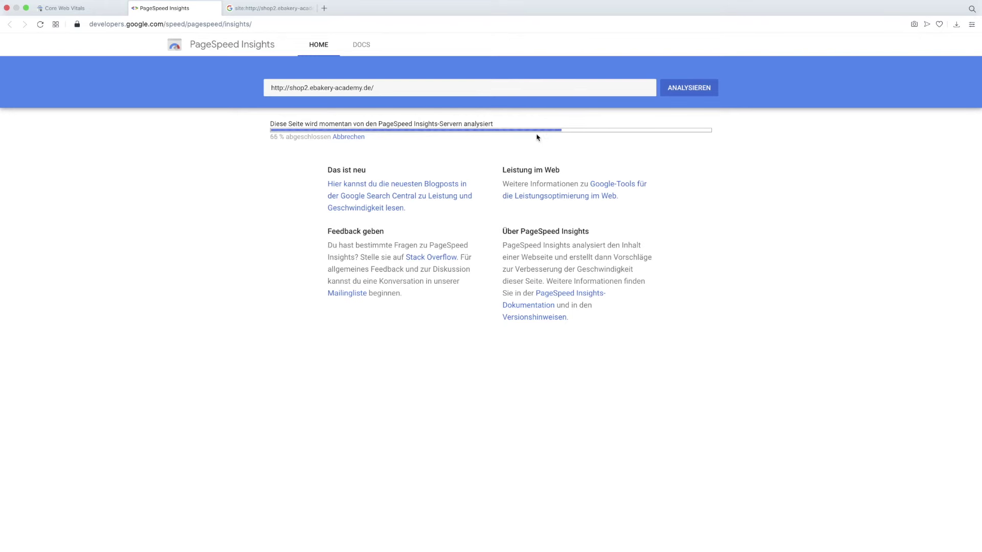
left_click(89, 11)
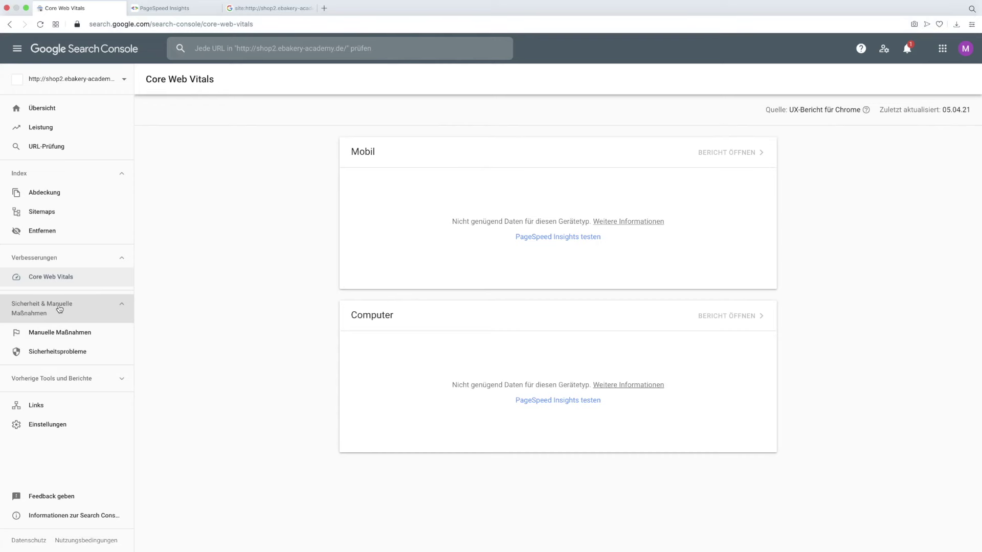
Check the Sicherheitsprobleme and Manuelle Maßnahmen reports for the shop and dismiss the introductory hint.
left_click(59, 357)
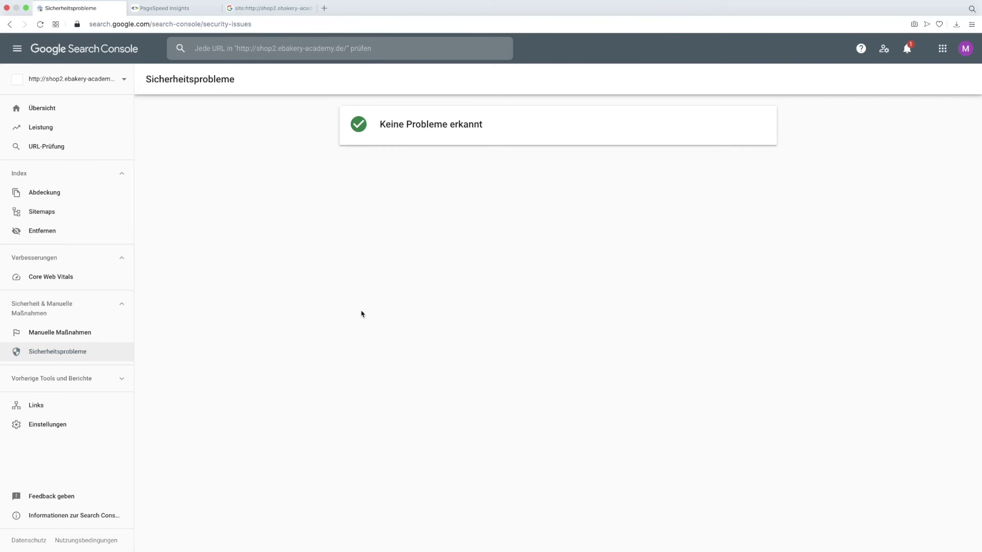
left_click(61, 337)
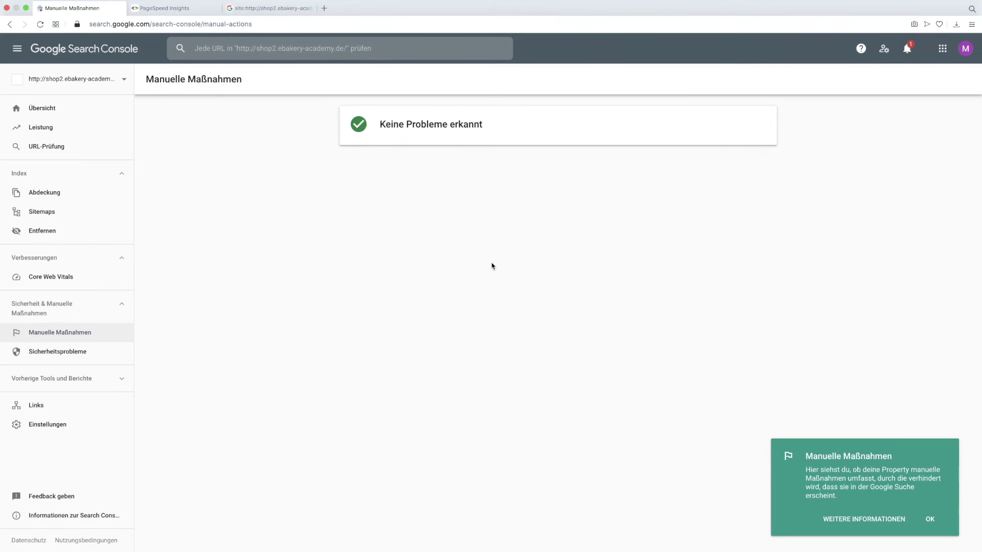
left_click(943, 522)
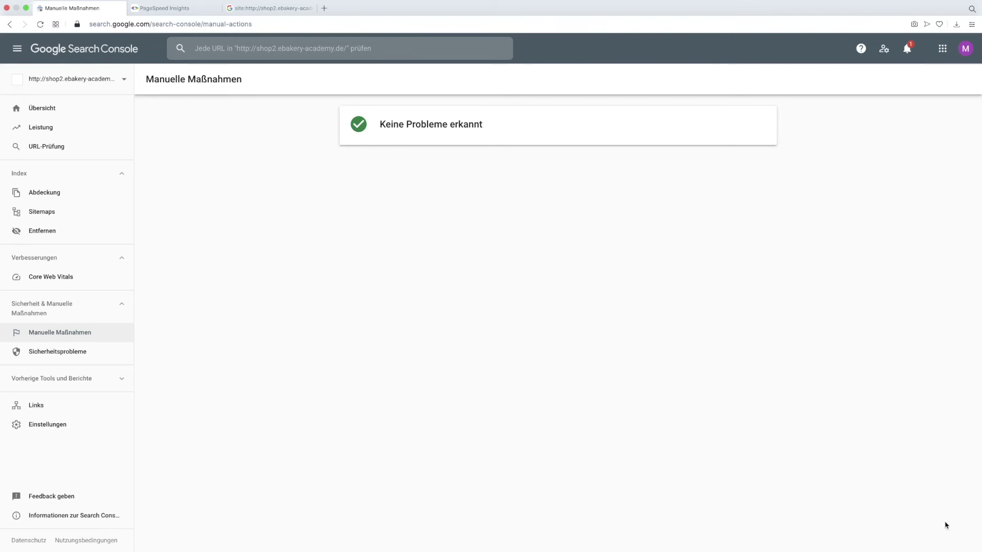